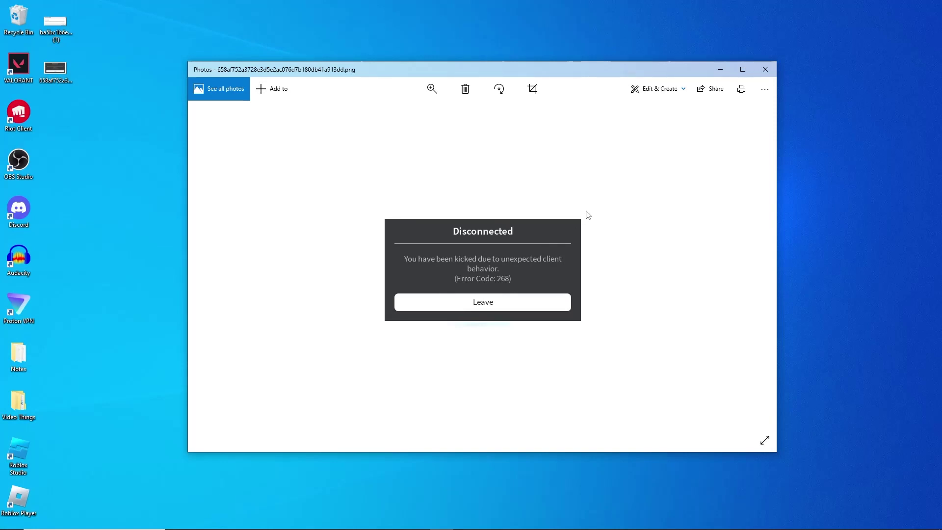
Step: Close the Photos window showing the Roblox error 268 disconnect screenshot
{"action": "left_click", "coordinate": [764, 73]}
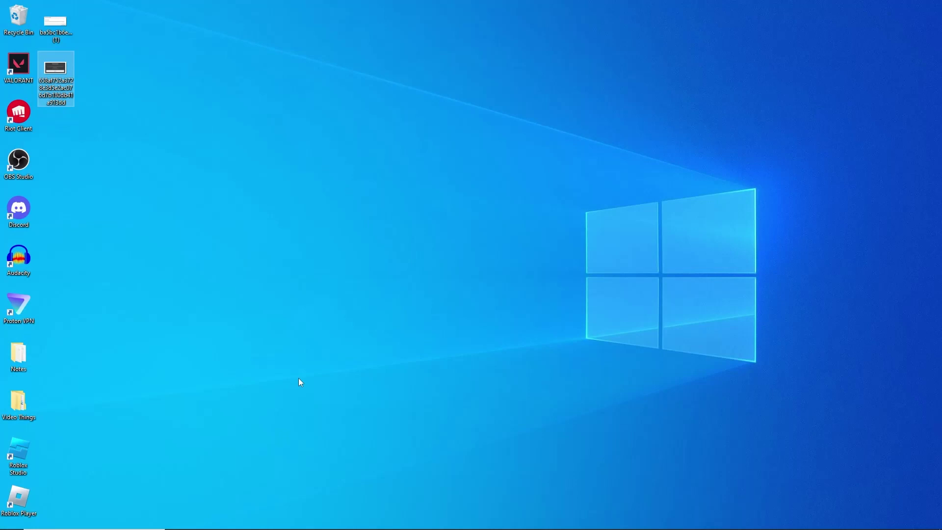
Step: Search Windows for 'roblo' and bring up the Roblox Player result's context menu
{"action": "mouse_move", "coordinate": [97, 521]}
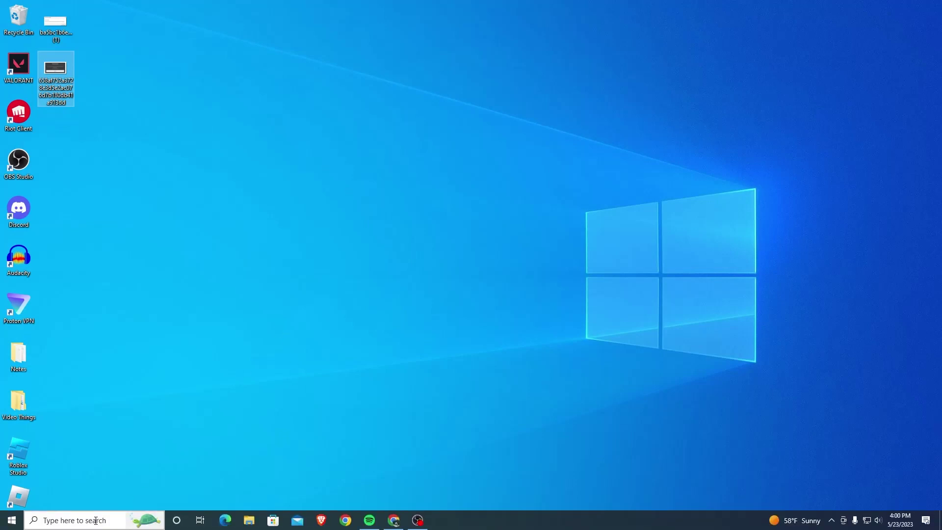
{"action": "left_click", "coordinate": [93, 520]}
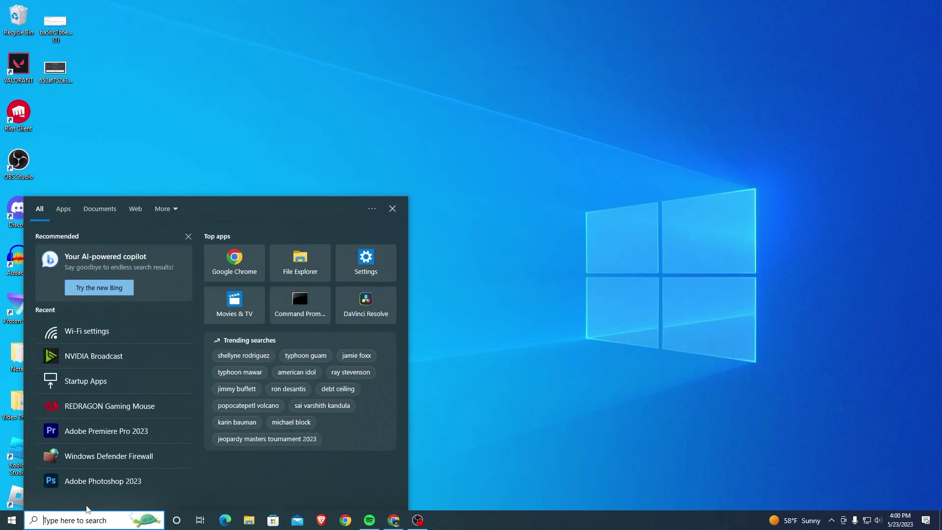
{"action": "type", "text": "roblo"}
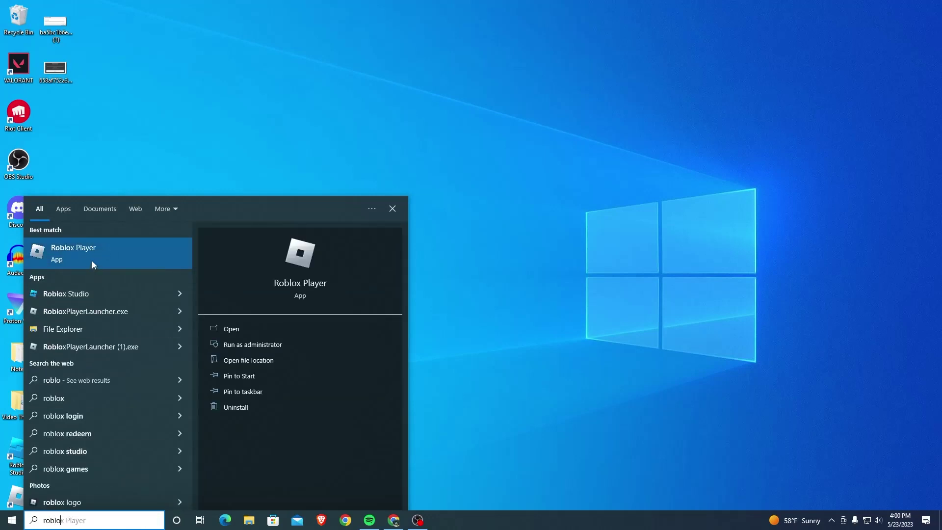
{"action": "right_click", "coordinate": [122, 263]}
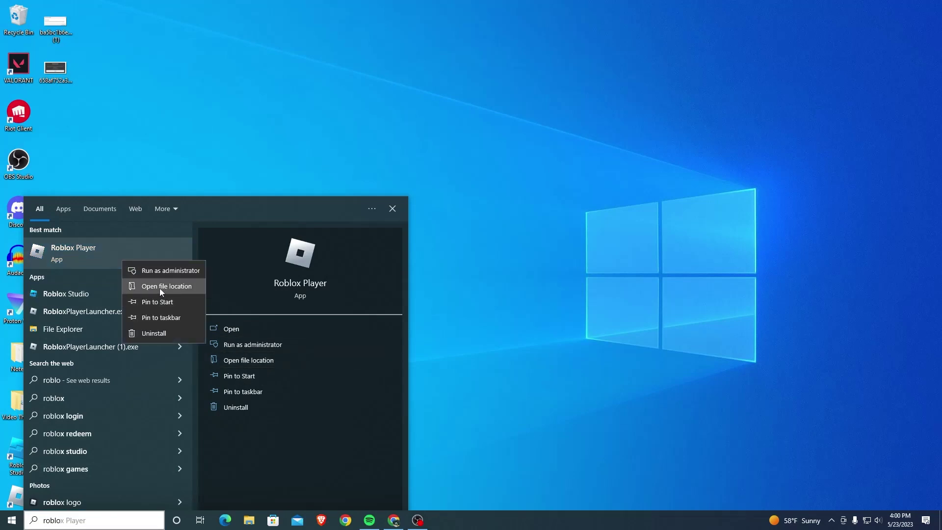
Step: Go to the Roblox Player shortcut's file location and open the shortcut's Properties dialog
{"action": "left_click", "coordinate": [159, 288]}
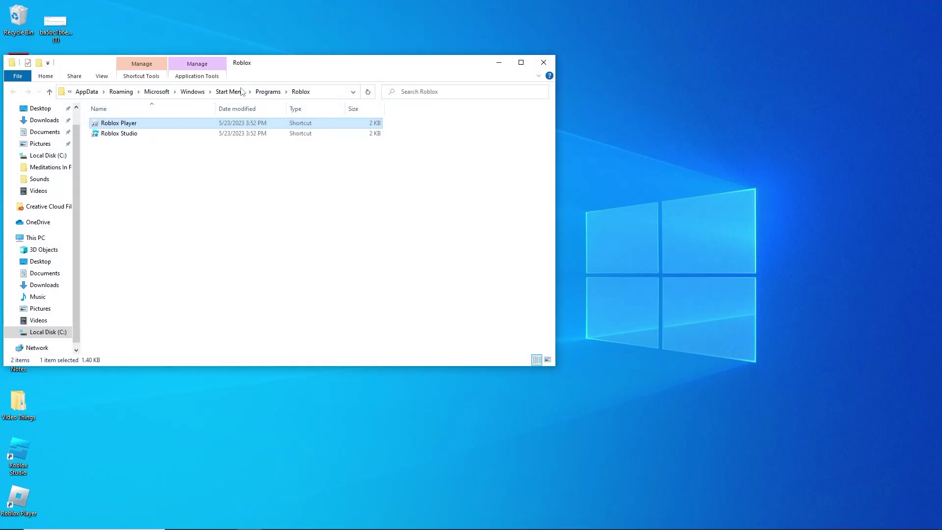
{"action": "left_click_drag", "start_coordinate": [327, 70], "coordinate": [372, 67]}
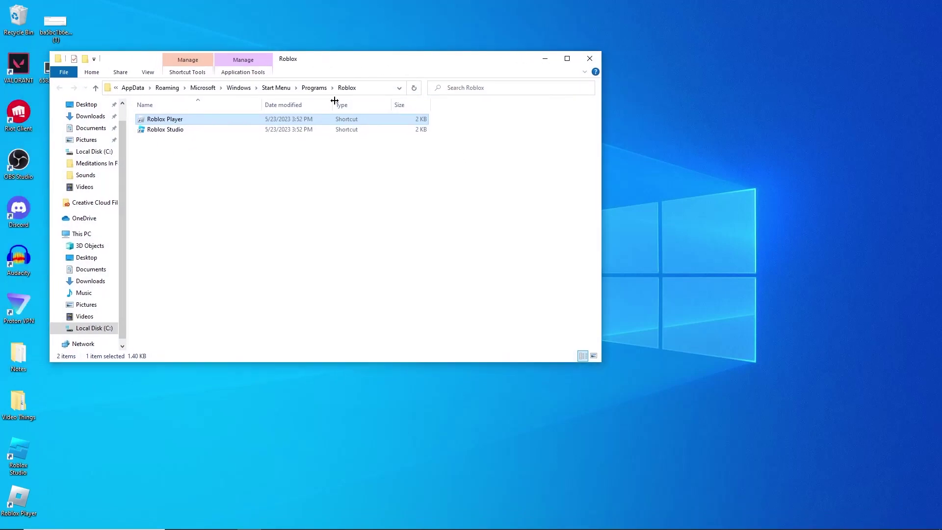
{"action": "right_click", "coordinate": [168, 124]}
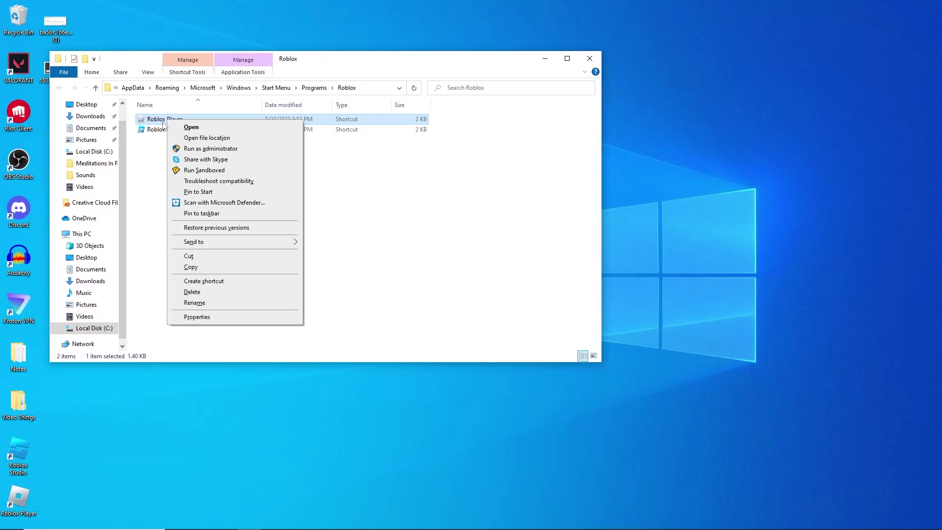
{"action": "left_click", "coordinate": [197, 317]}
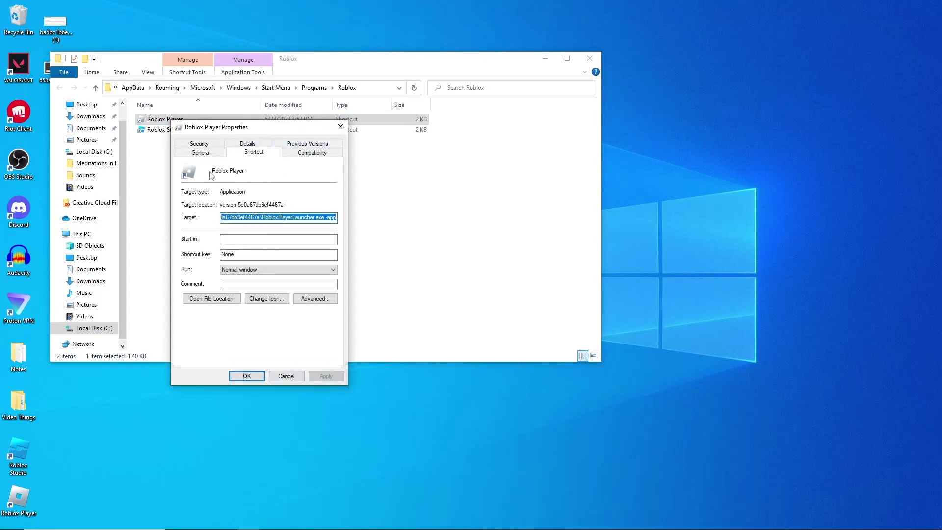
Step: Set the shortcut to Windows 7 compatibility mode with Run as administrator, then apply and close
{"action": "left_click", "coordinate": [314, 153]}
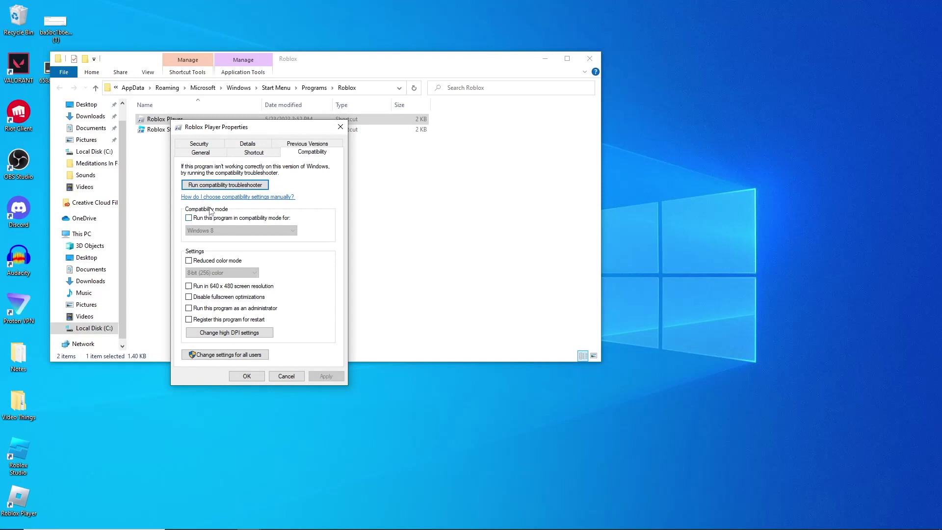
{"action": "left_click", "coordinate": [189, 218]}
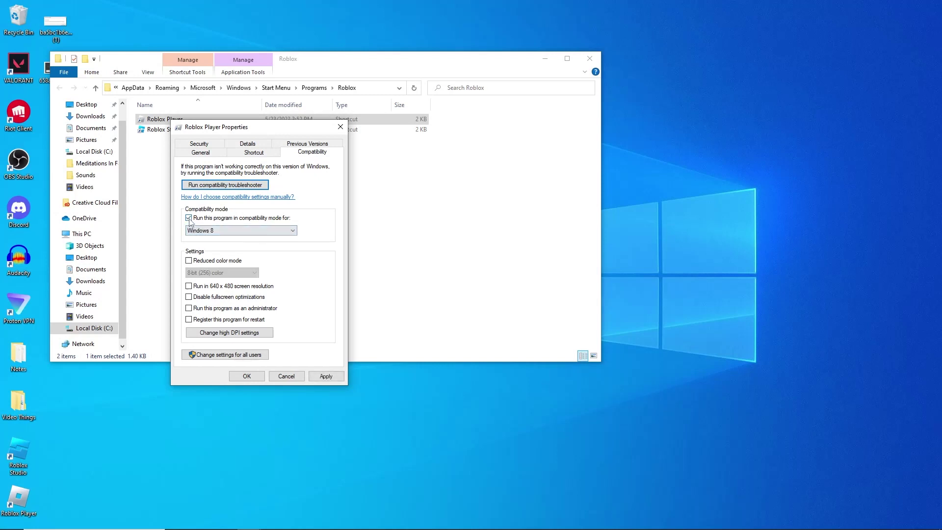
{"action": "left_click", "coordinate": [197, 231]}
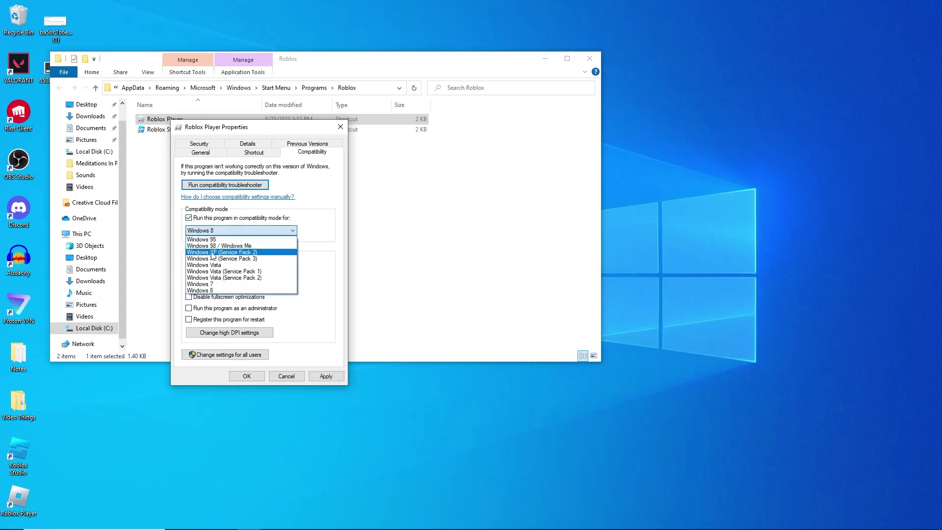
{"action": "left_click", "coordinate": [214, 284]}
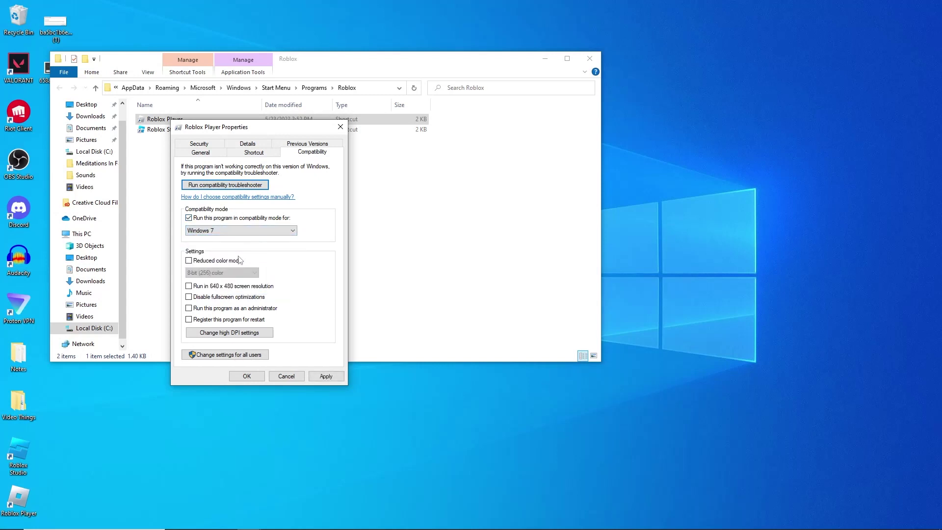
{"action": "left_click", "coordinate": [188, 308]}
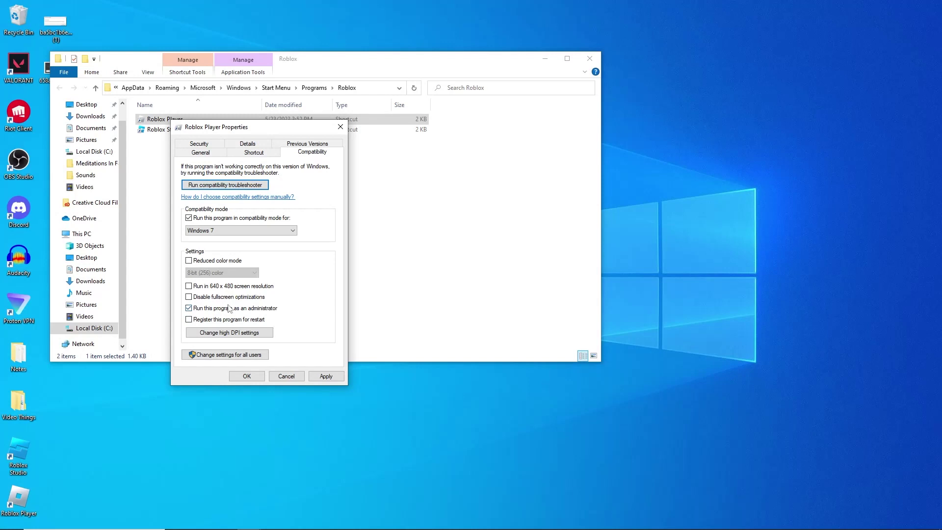
{"action": "left_click", "coordinate": [325, 376]}
{"action": "left_click", "coordinate": [247, 376]}
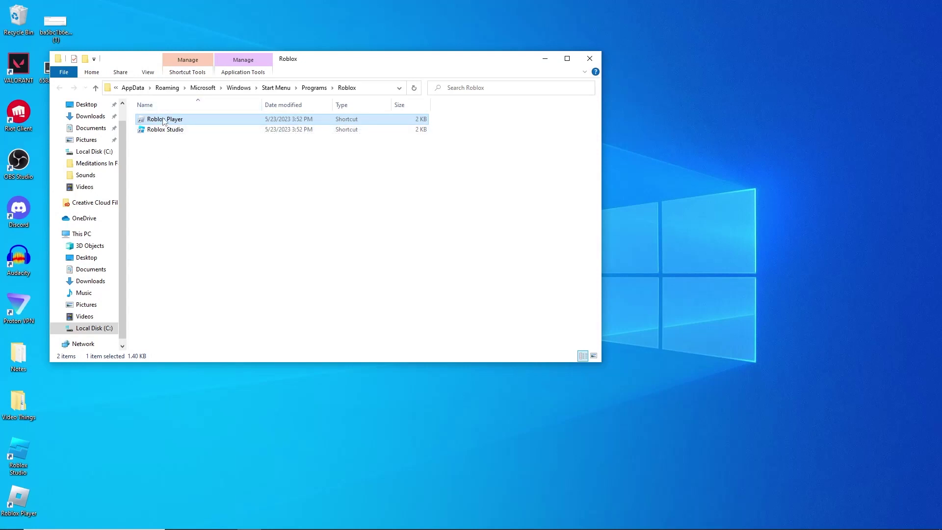
Step: Run Troubleshoot compatibility on the Roblox Player shortcut
{"action": "right_click", "coordinate": [165, 123]}
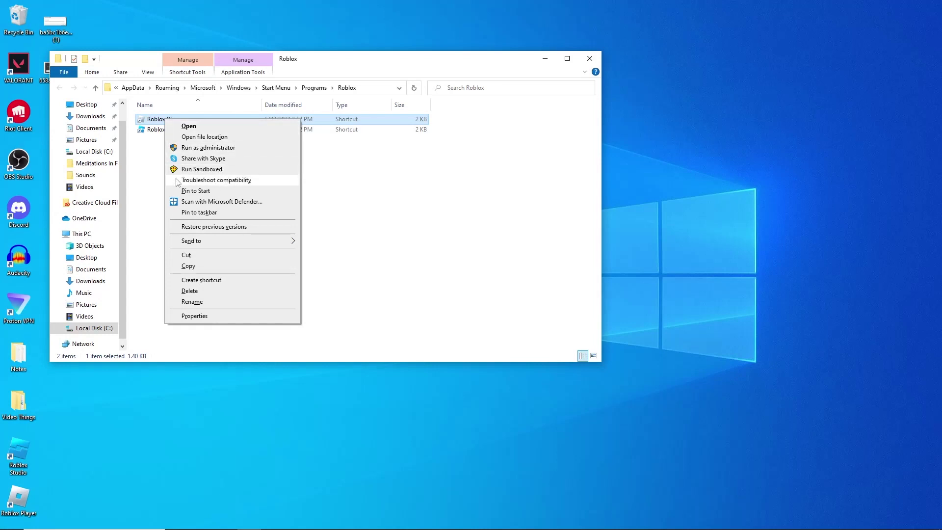
{"action": "left_click", "coordinate": [228, 181]}
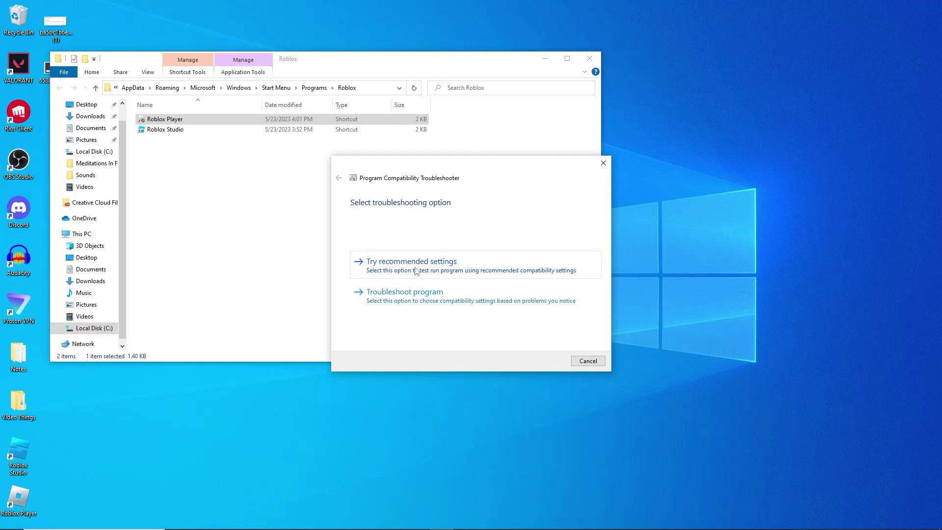
Step: Test Roblox with the recommended Windows 8 settings, then close the troubleshooter and Roblox folder
{"action": "left_click", "coordinate": [417, 271]}
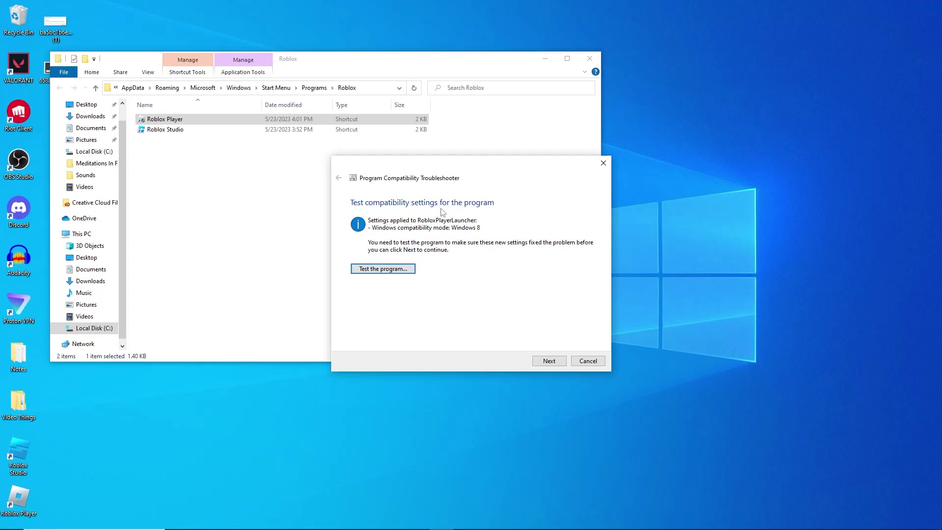
{"action": "left_click", "coordinate": [378, 271]}
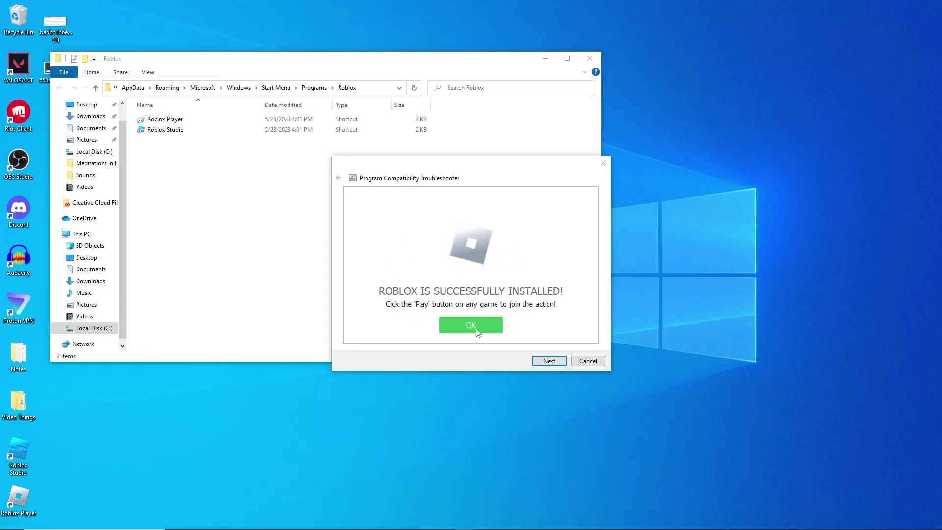
{"action": "left_click", "coordinate": [477, 332]}
{"action": "left_click", "coordinate": [603, 163]}
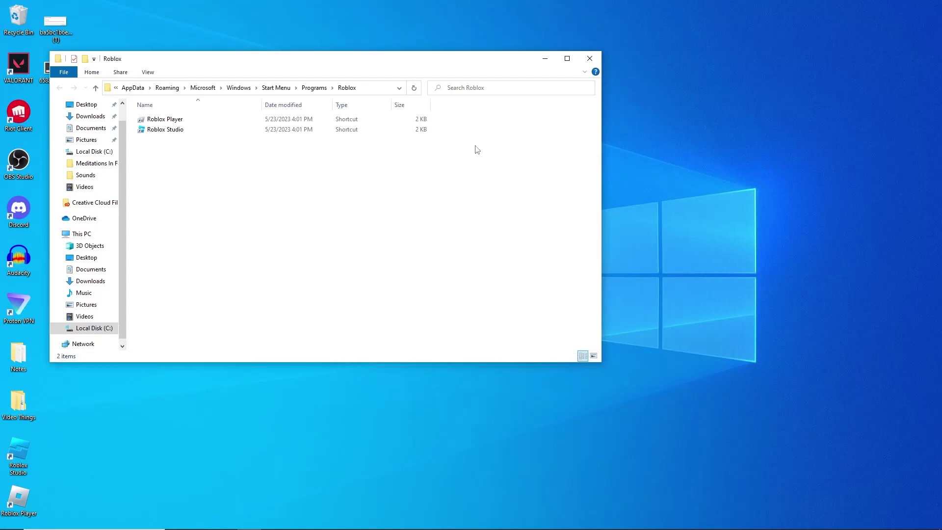
{"action": "left_click", "coordinate": [591, 58]}
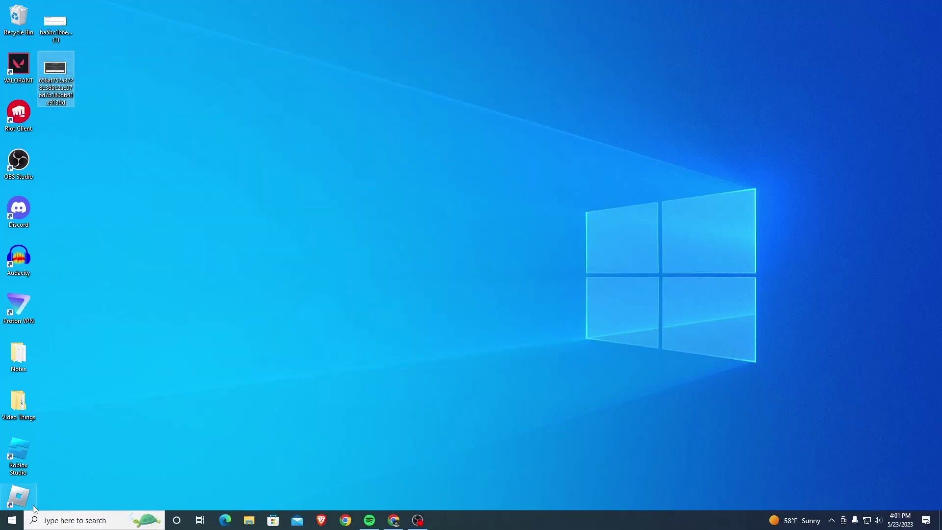
Step: Search for '%appdata%', fixing the typo, and open the Roaming folder
{"action": "left_click", "coordinate": [93, 520]}
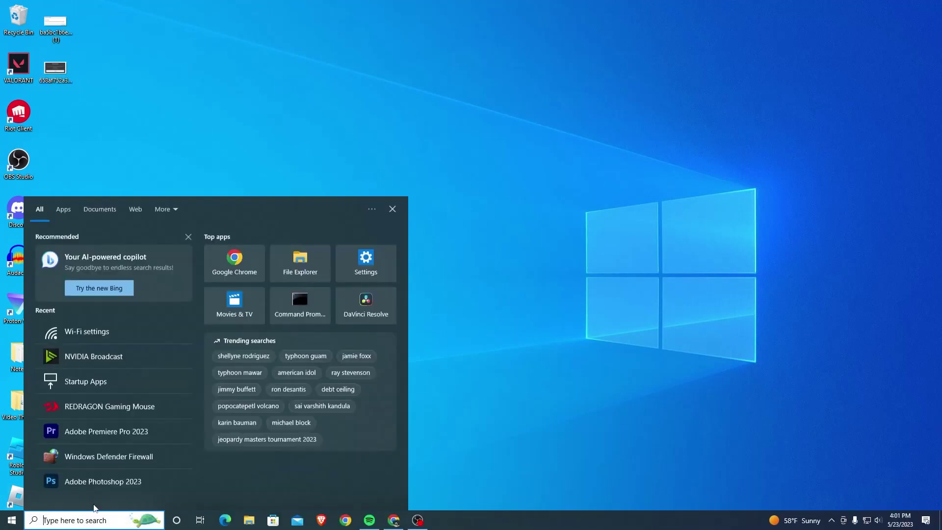
{"action": "type", "text": "%ap"}
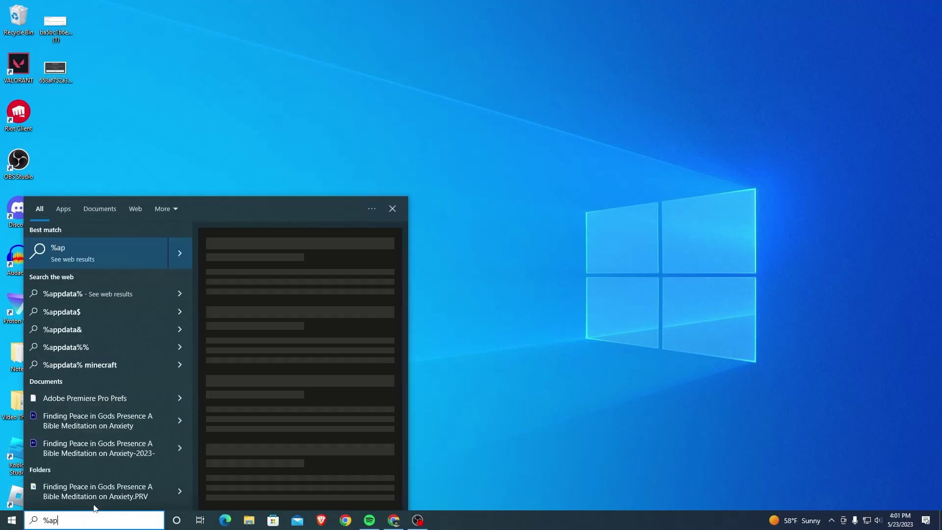
{"action": "type", "text": "pdata"}
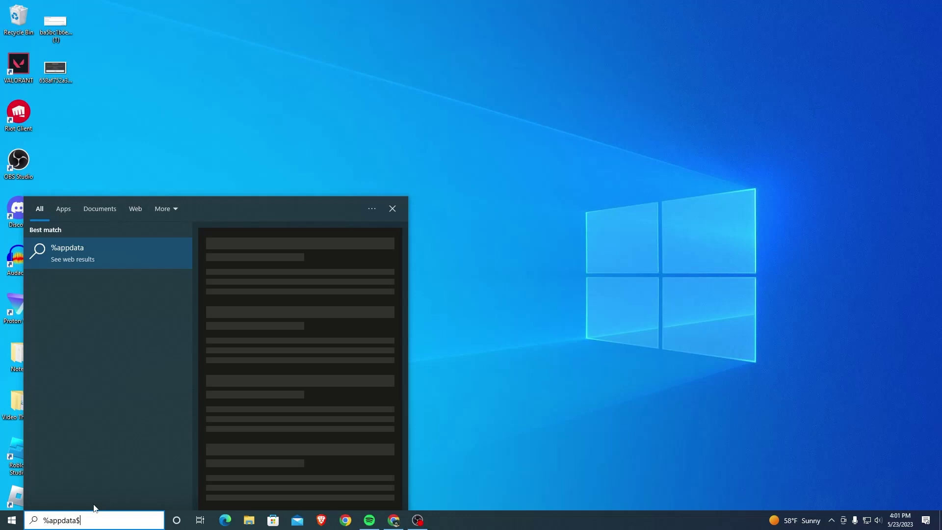
{"action": "type", "text": "$"}
{"action": "key", "text": "BackSpace"}
{"action": "type", "text": "%"}
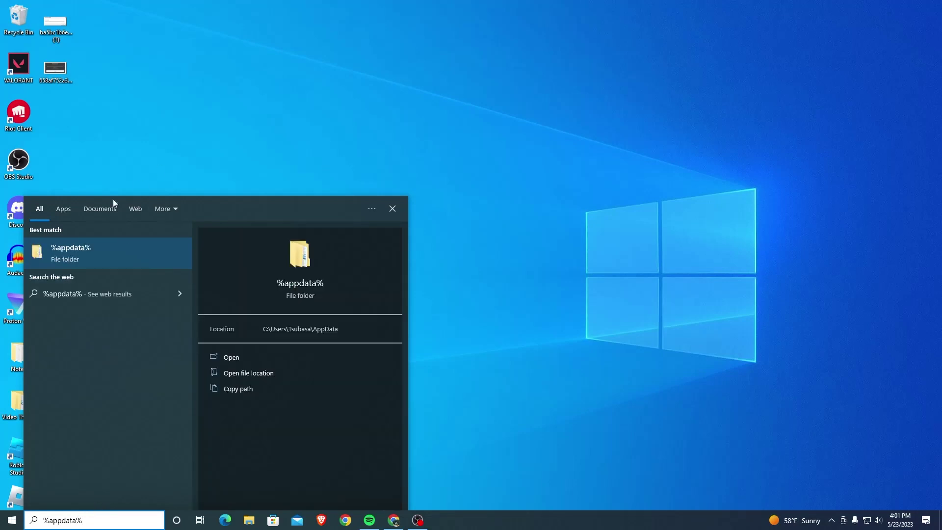
{"action": "left_click", "coordinate": [107, 256]}
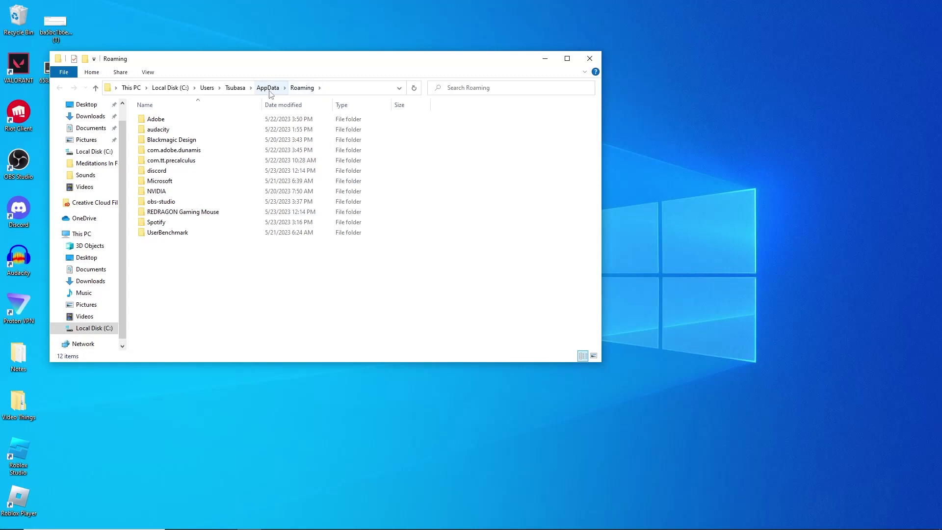
Step: Move from Roaming into AppData\Local and delete the Roblox folder there
{"action": "left_click", "coordinate": [264, 89]}
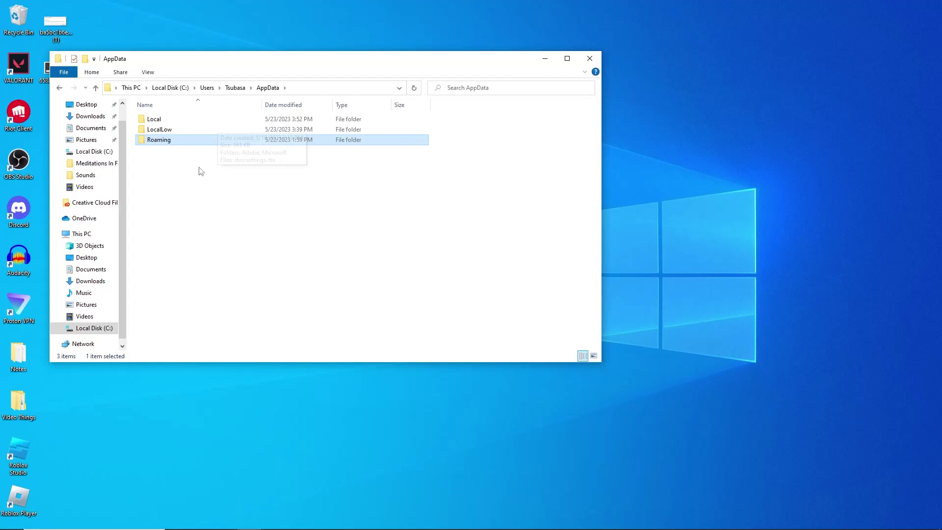
{"action": "left_click", "coordinate": [164, 123]}
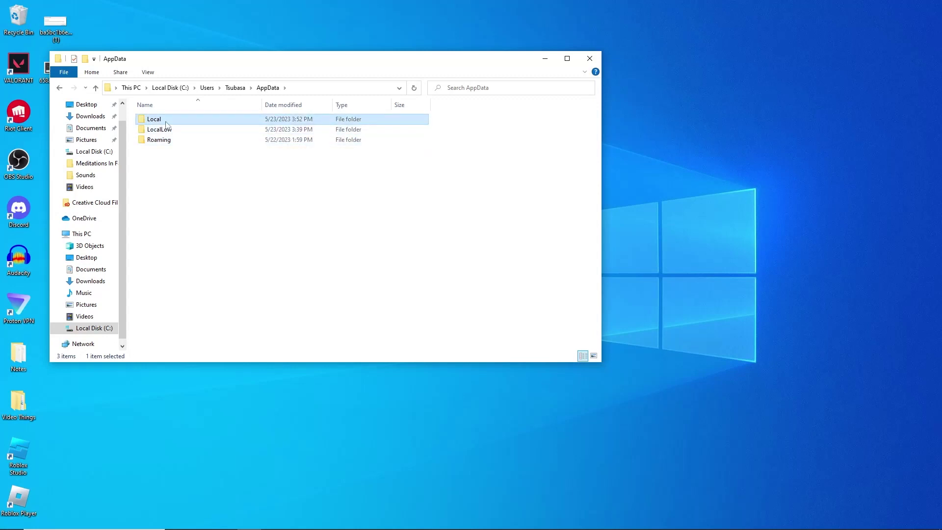
{"action": "double_click", "coordinate": [161, 122]}
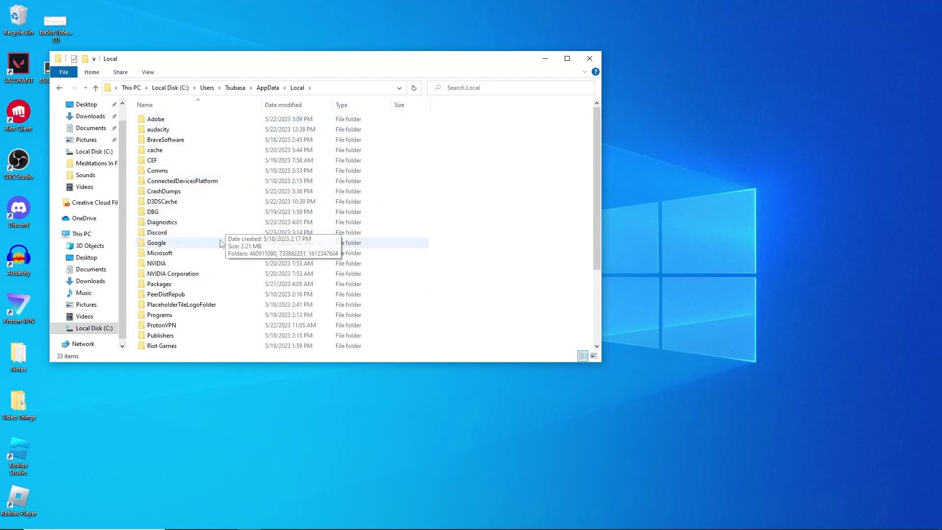
{"action": "scroll", "coordinate": [206, 255], "scroll_direction": "down", "scroll_amount": 4}
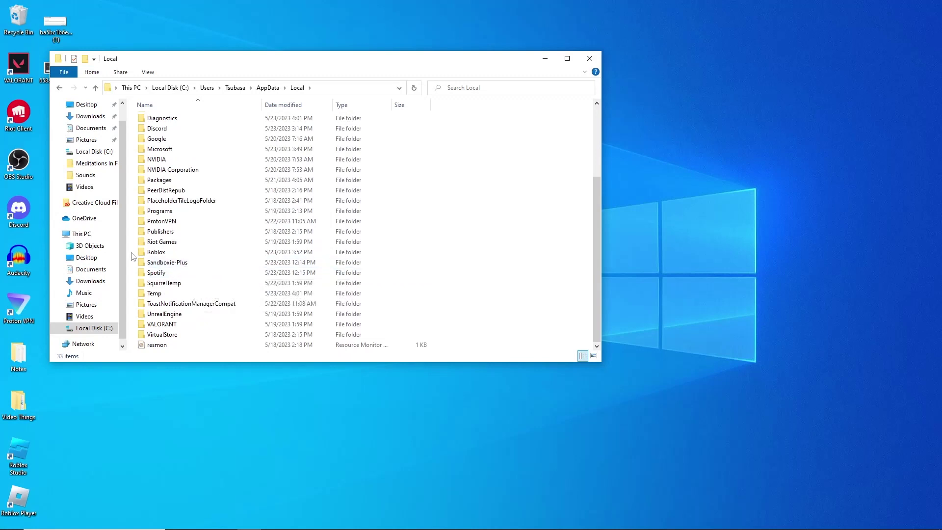
{"action": "left_click", "coordinate": [150, 254]}
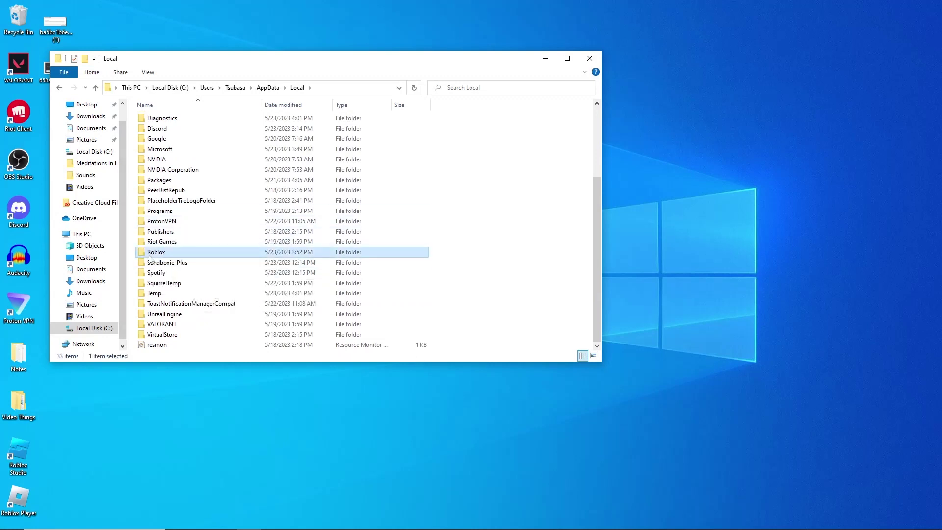
{"action": "right_click", "coordinate": [160, 257]}
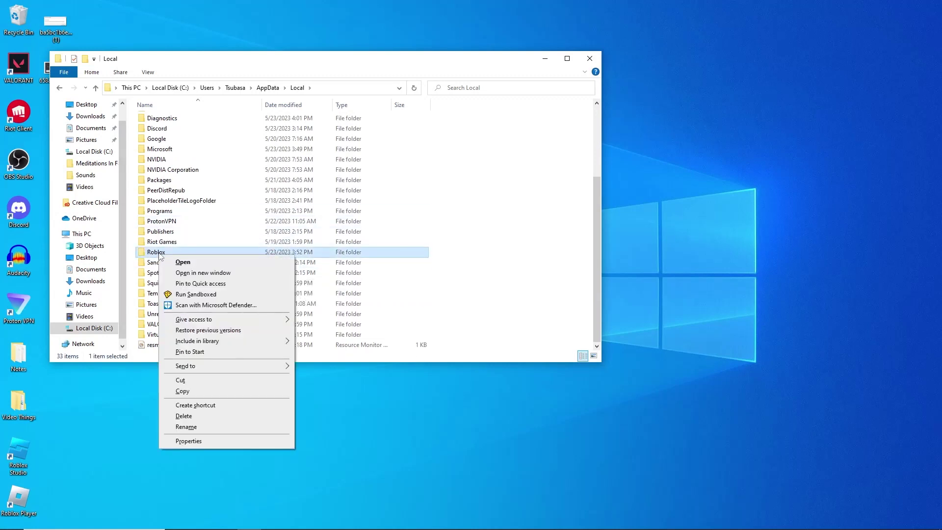
{"action": "left_click", "coordinate": [196, 420]}
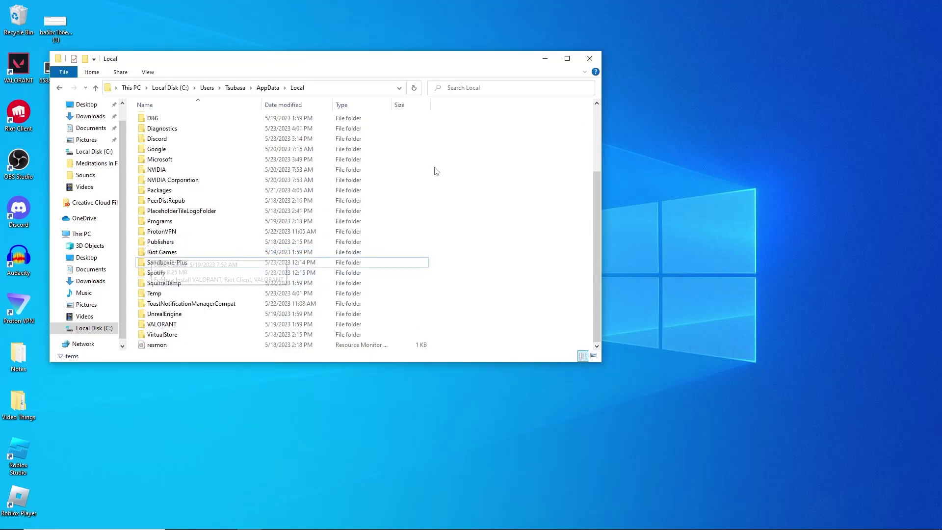
Step: Close Explorer, open Chrome with the first profile, and load roblox.com/home maximized
{"action": "left_click", "coordinate": [582, 62]}
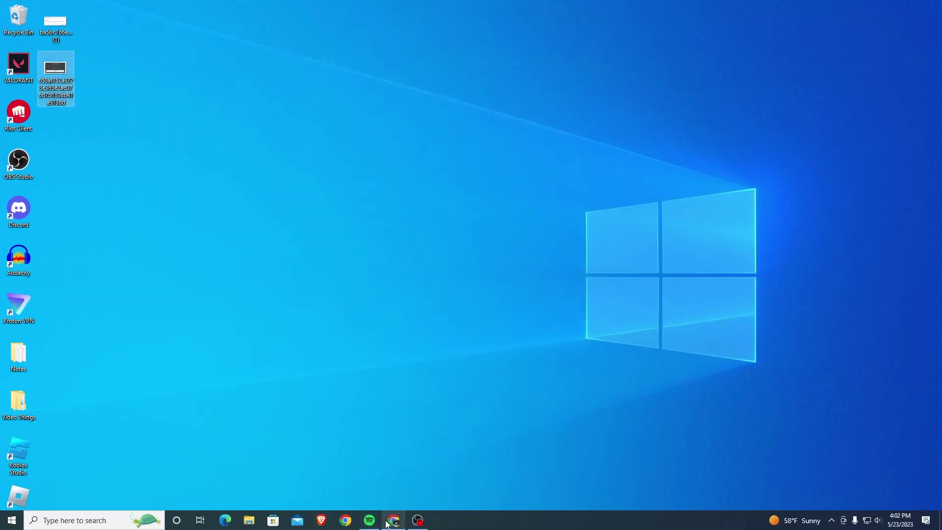
{"action": "left_click", "coordinate": [345, 521]}
{"action": "left_click", "coordinate": [368, 257]}
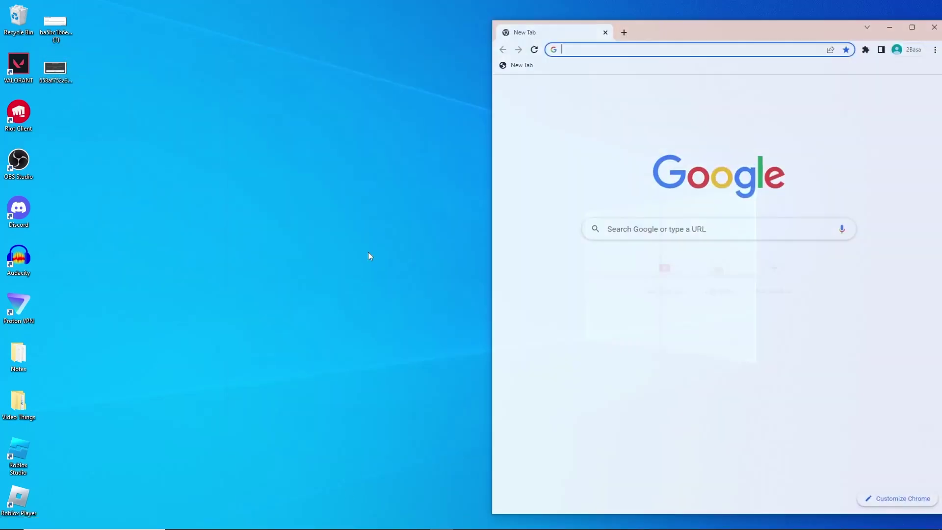
{"action": "type", "text": "roblox"}
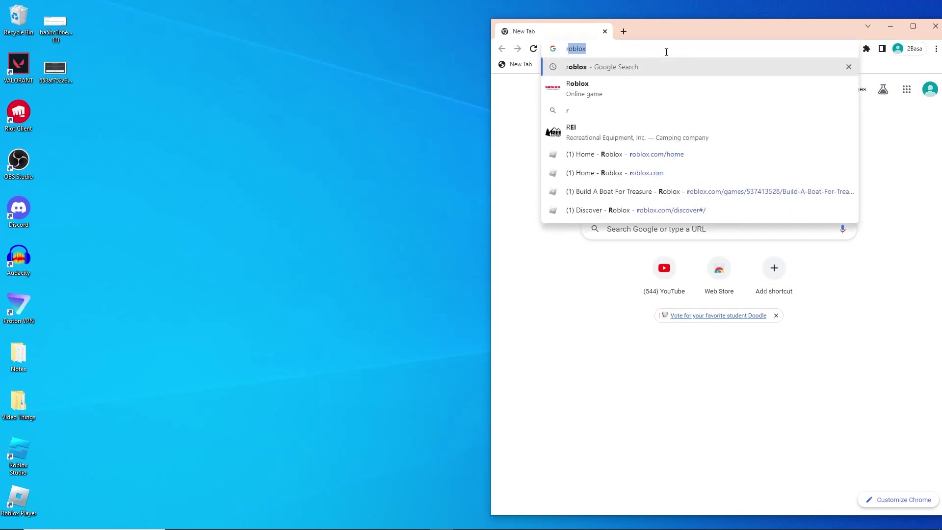
{"action": "left_click", "coordinate": [634, 158]}
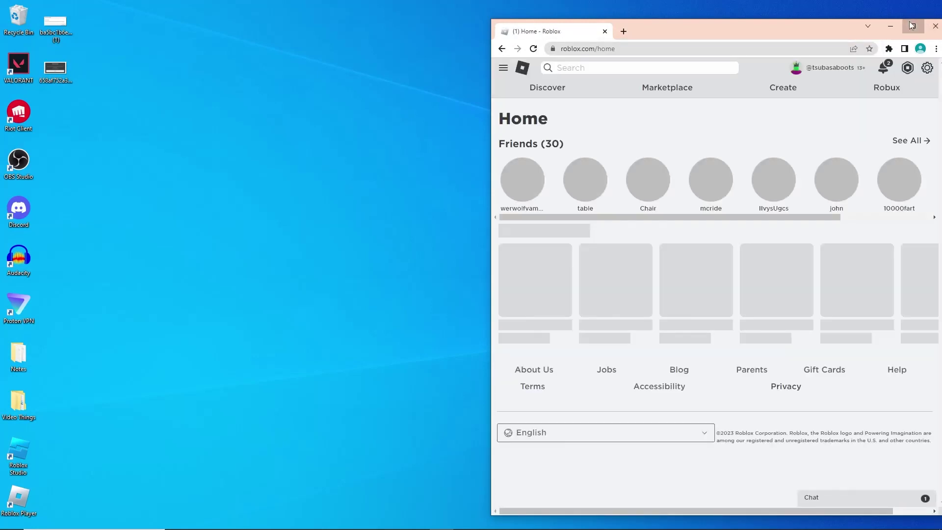
{"action": "left_click", "coordinate": [911, 24]}
Step: Play Speed Run 4, then download and run RobloxPlayerLauncher.exe until installation succeeds
{"action": "left_click", "coordinate": [178, 245]}
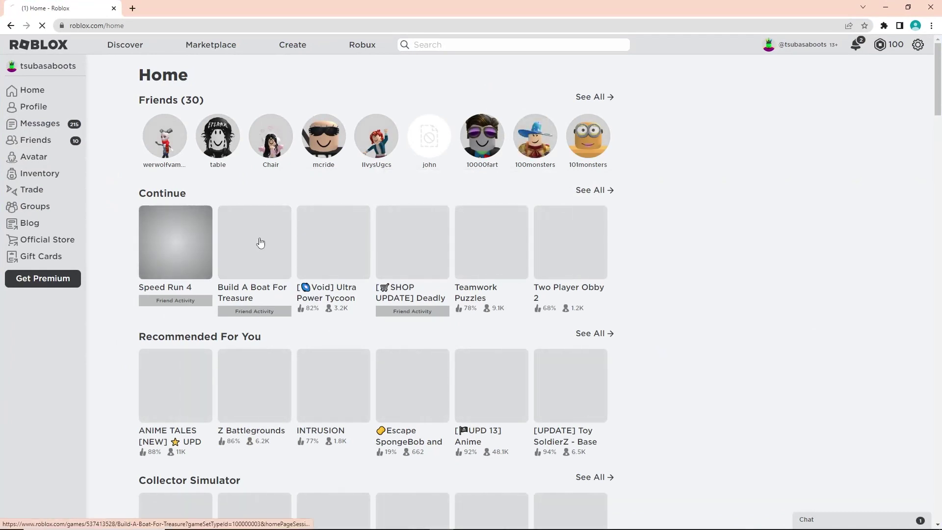
{"action": "left_click", "coordinate": [565, 183]}
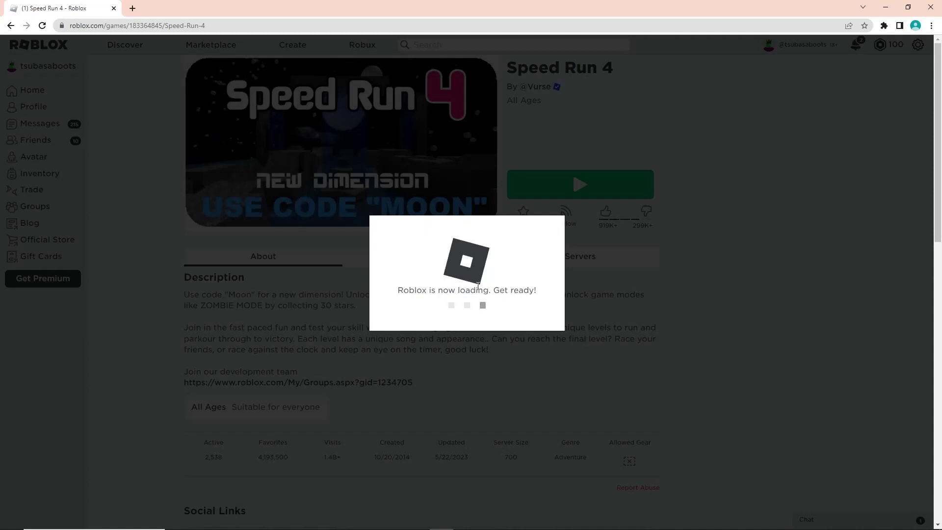
{"action": "left_click", "coordinate": [462, 314]}
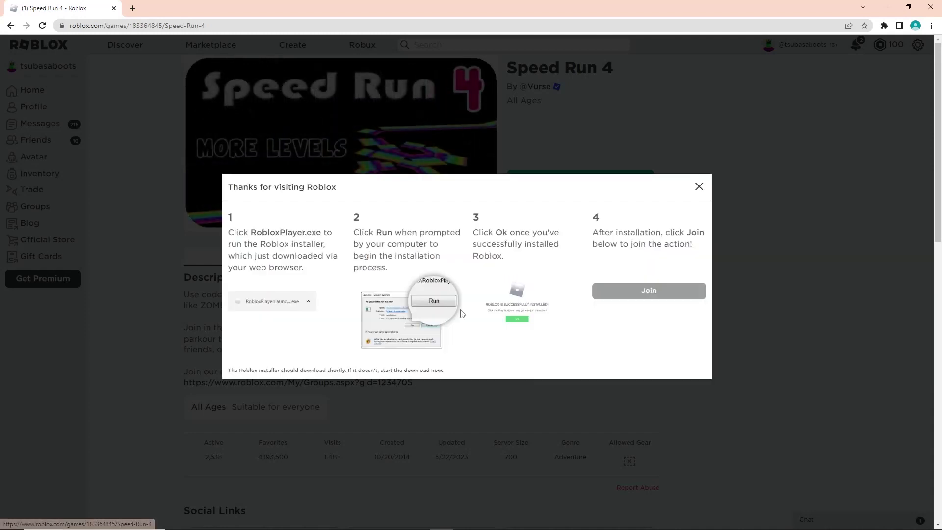
{"action": "left_click", "coordinate": [104, 516]}
{"action": "left_click", "coordinate": [122, 453]}
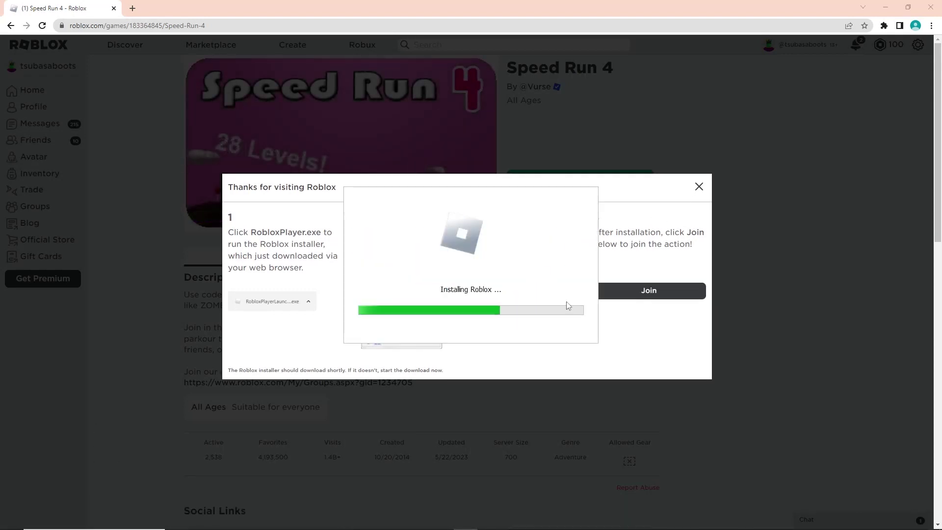
{"action": "left_click", "coordinate": [483, 330]}
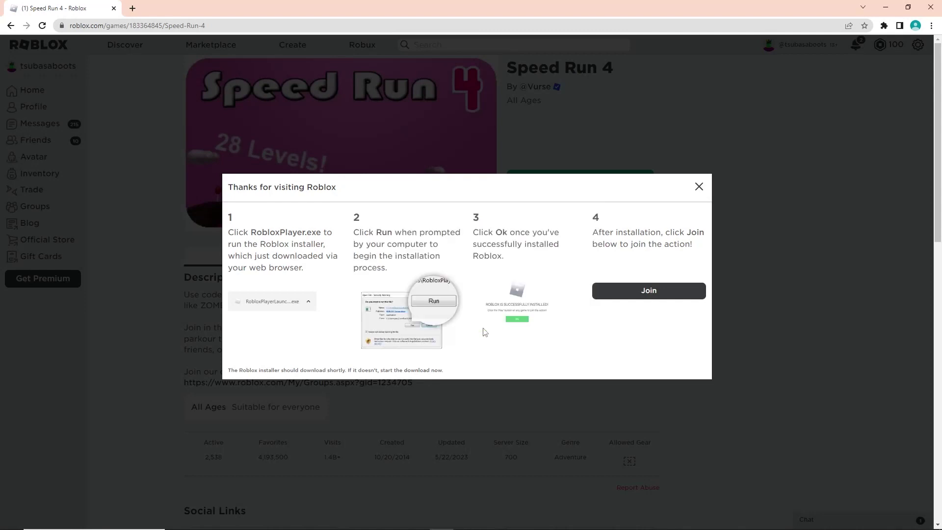
Step: Launch Speed Run 4 and walk the avatar past the Normal Dimension portal onto the green starting platform
{"action": "left_click", "coordinate": [700, 187]}
{"action": "left_click", "coordinate": [575, 192]}
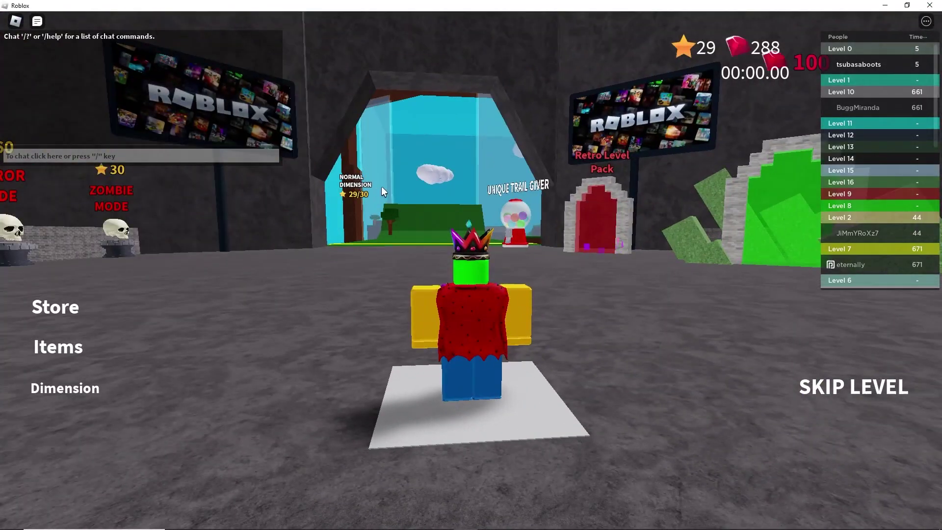
{"action": "key", "text": "w"}
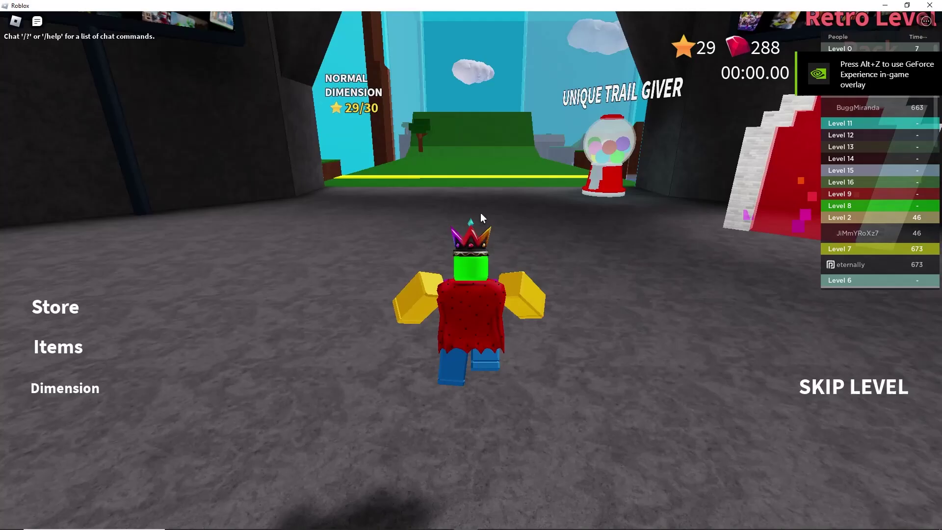
{"action": "key", "text": "w"}
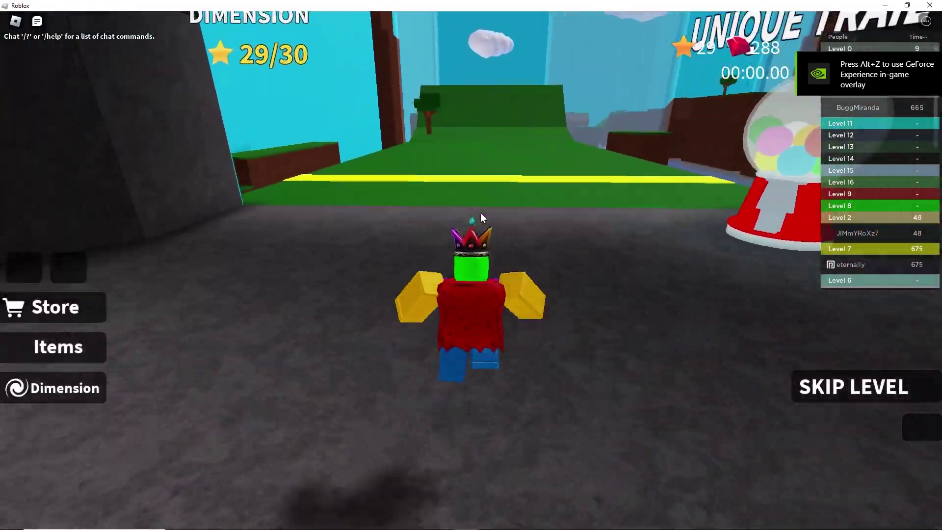
{"action": "key", "text": "w"}
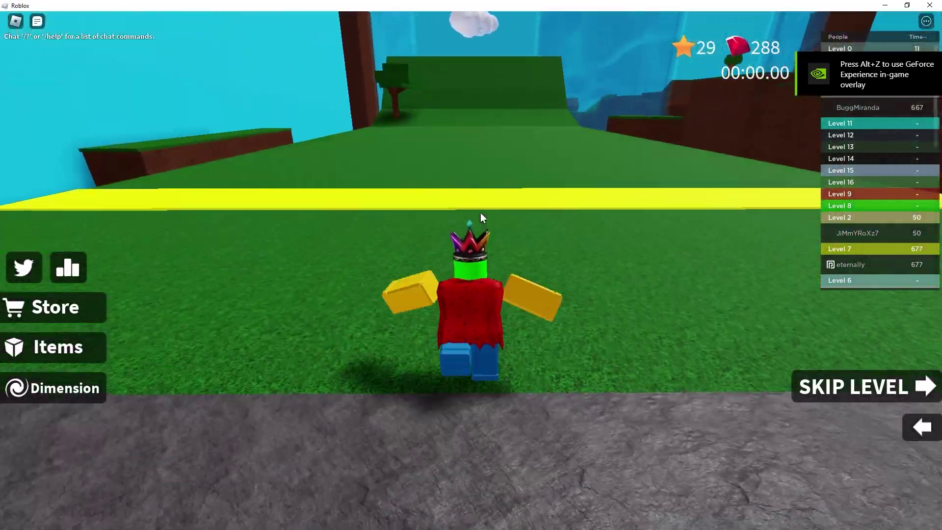
Step: Cross the yellow start line and run and jump up Level 1's grassy slopes and platforms
{"action": "key", "text": "w"}
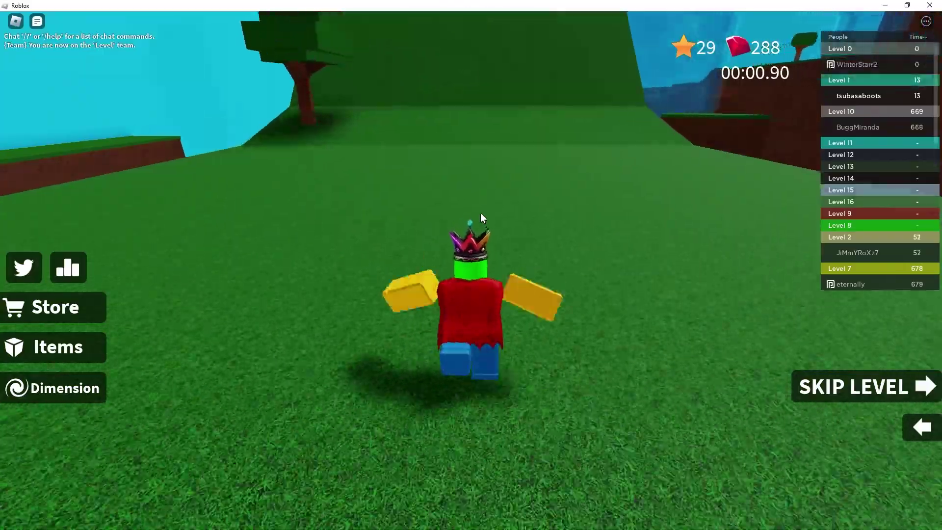
{"action": "key", "text": "w"}
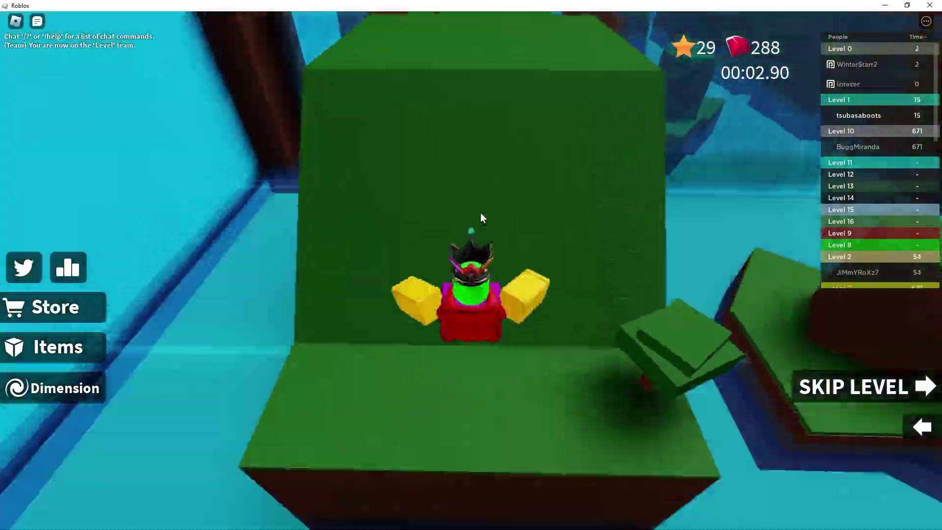
{"action": "key", "text": "w"}
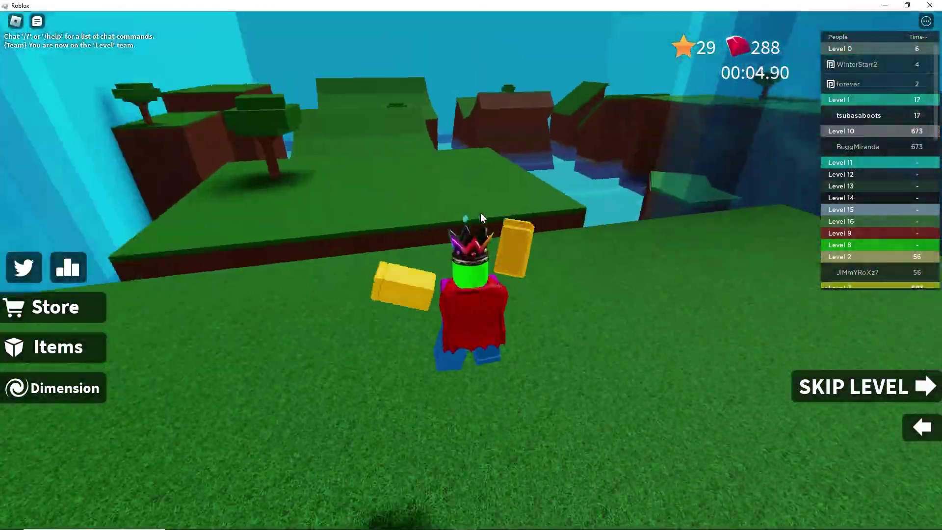
{"action": "key", "text": "w"}
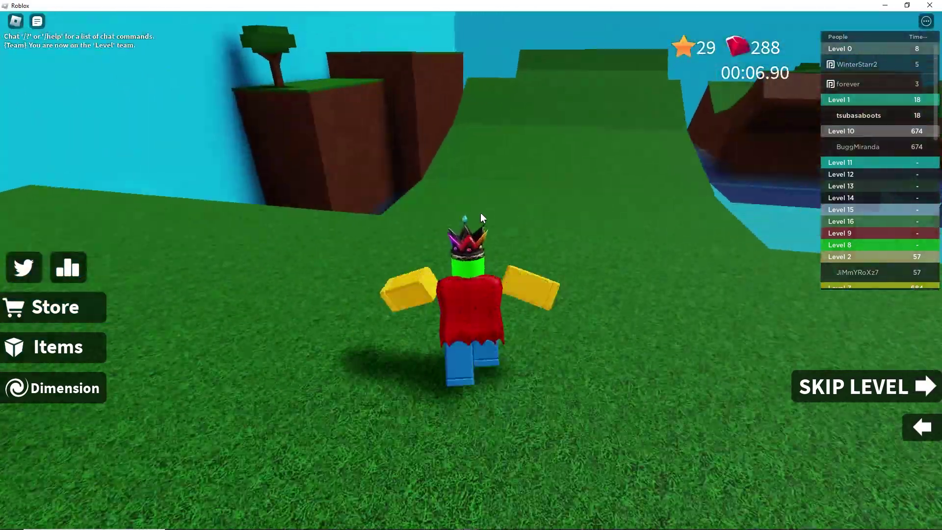
{"action": "key", "text": "w"}
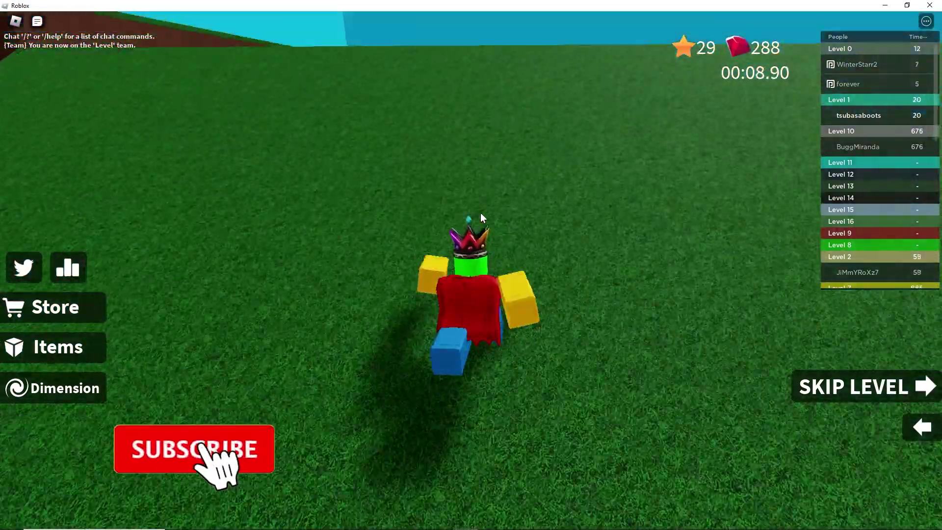
{"action": "key", "text": "w"}
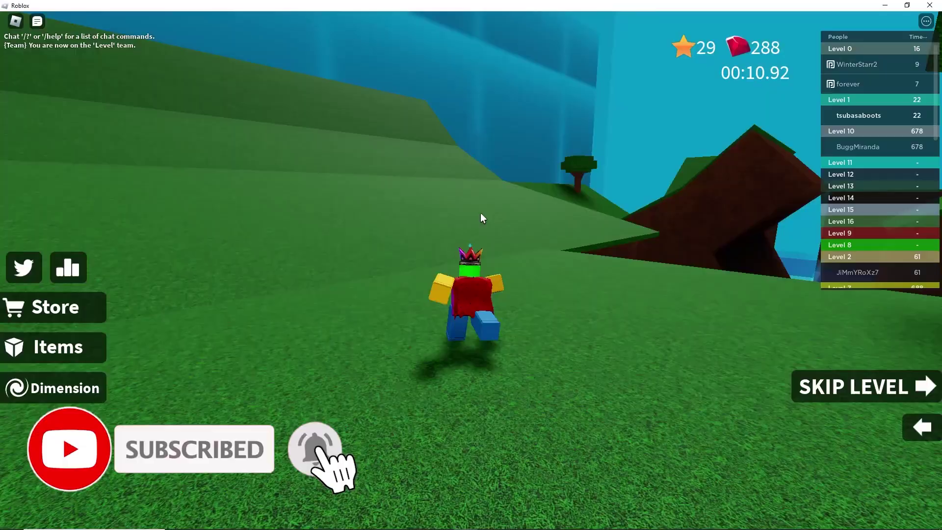
{"action": "key", "text": "w"}
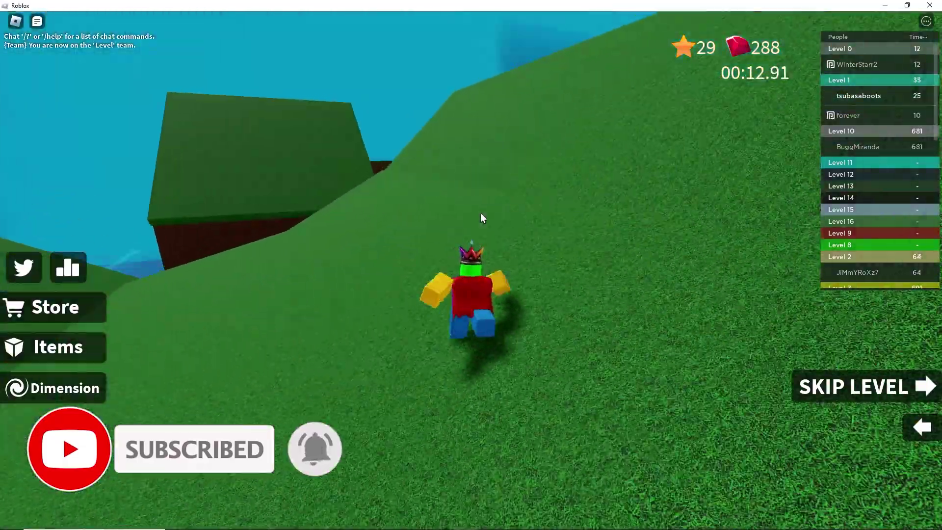
{"action": "key", "text": "w"}
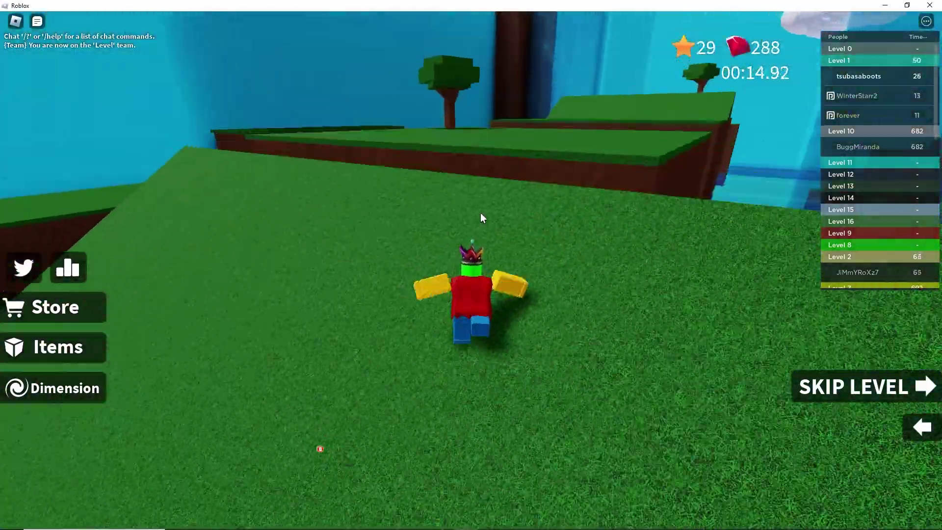
{"action": "key", "text": "w"}
{"action": "key", "text": "space"}
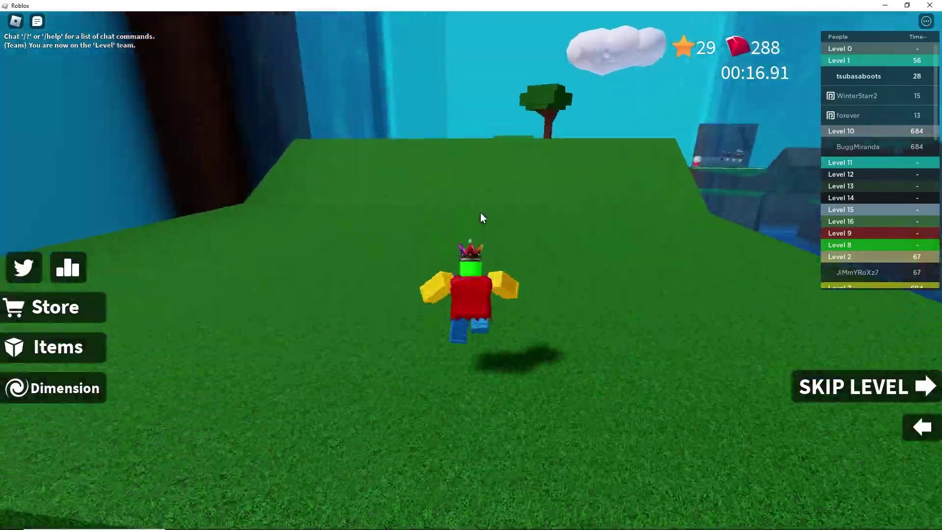
{"action": "key", "text": "w"}
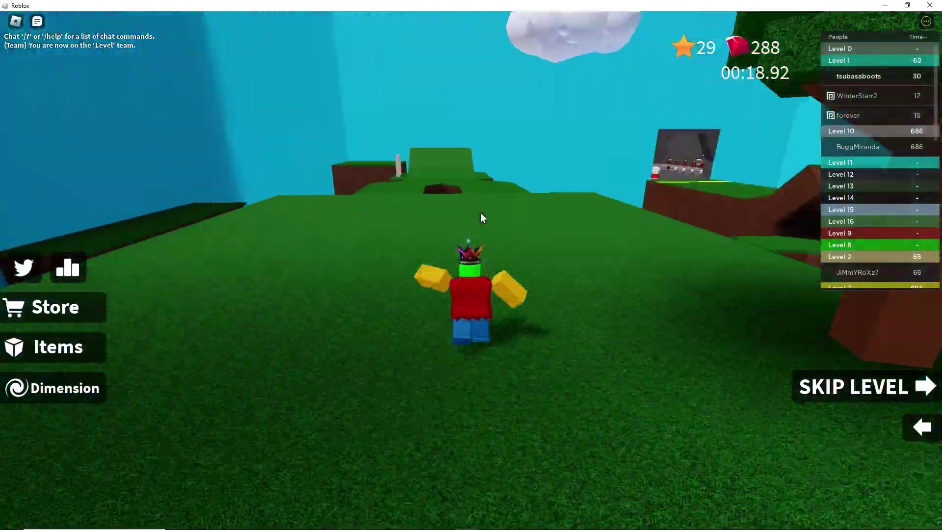